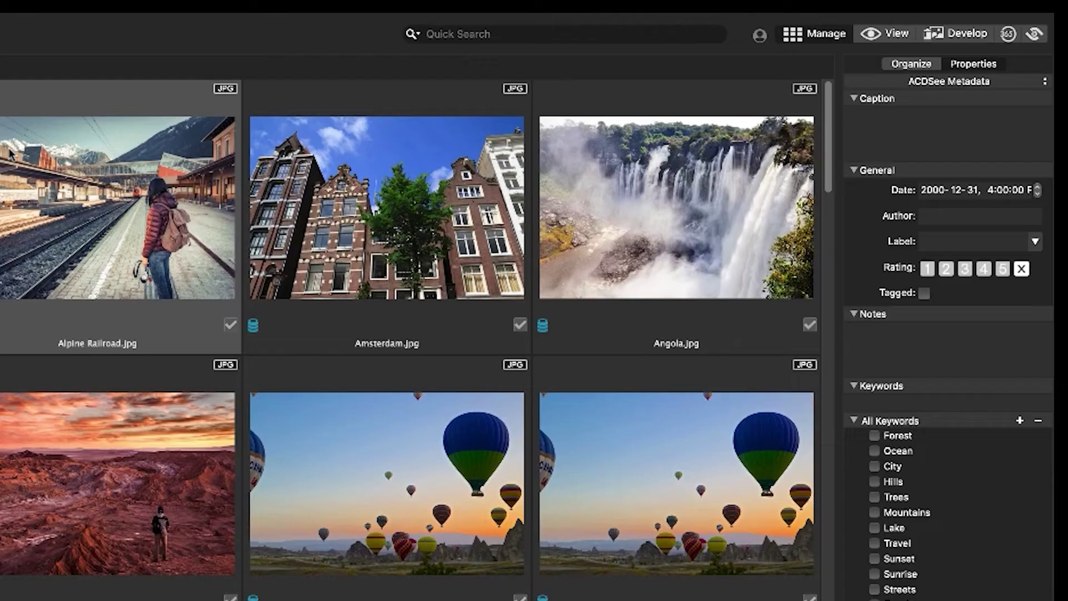
Create the keywords Night and Clouds in the Properties keyword field without assigning them to the photo.
{"action": "left_click", "coordinate": [913, 64]}
{"action": "left_click", "coordinate": [949, 65]}
{"action": "left_click", "coordinate": [910, 64]}
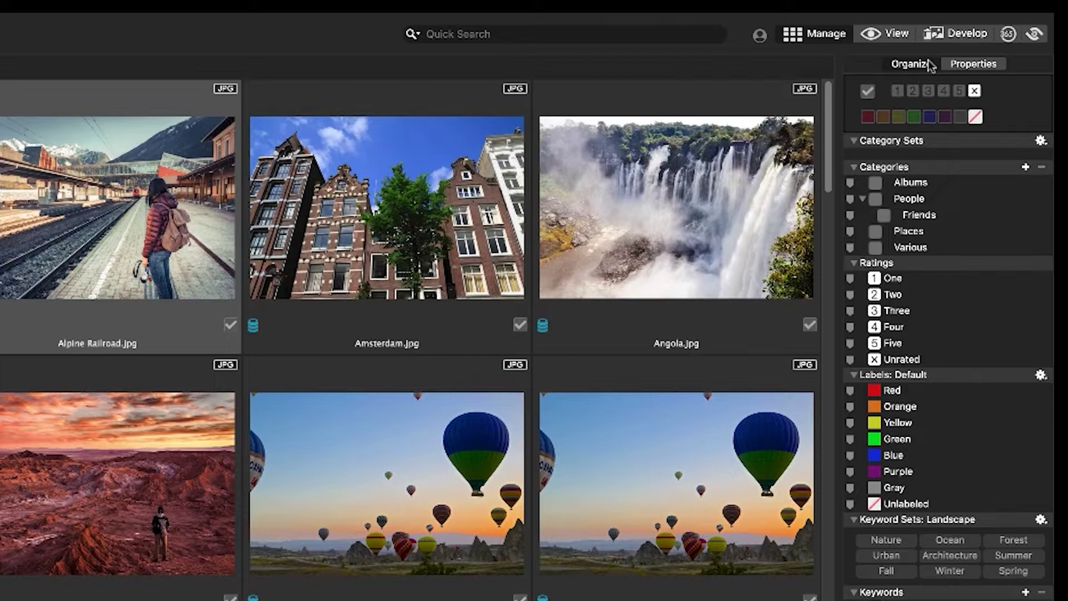
{"action": "left_click", "coordinate": [972, 67]}
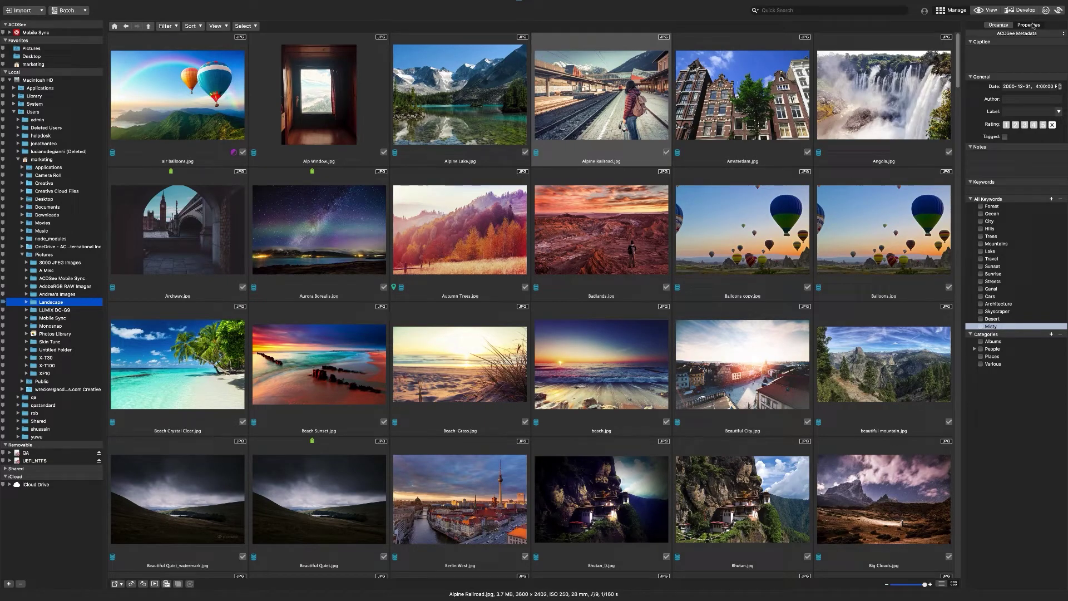
{"action": "left_click", "coordinate": [989, 190]}
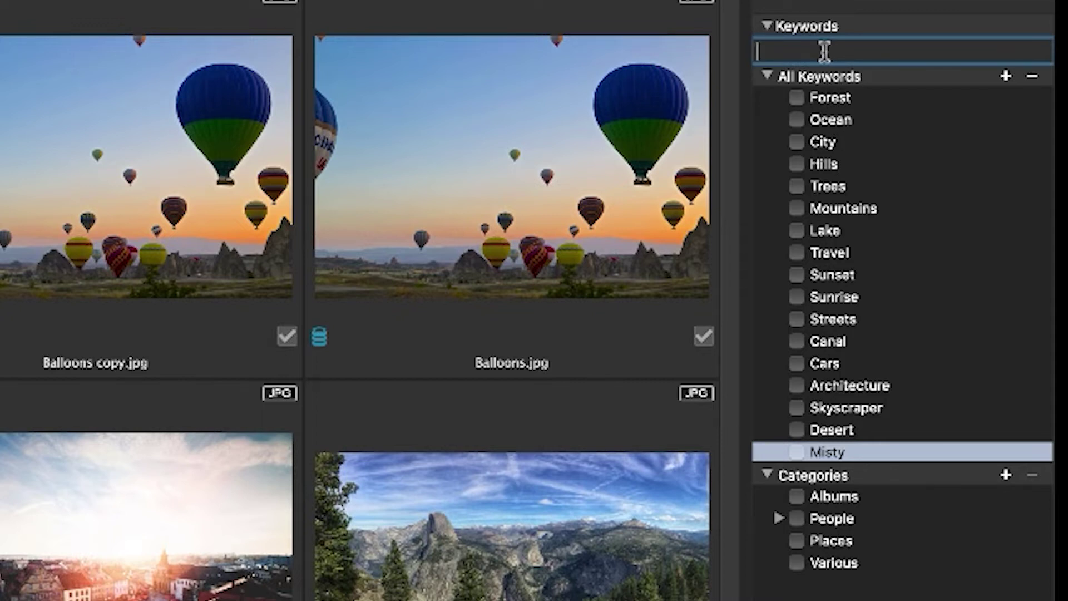
{"action": "type", "text": "Night, Clouds"}
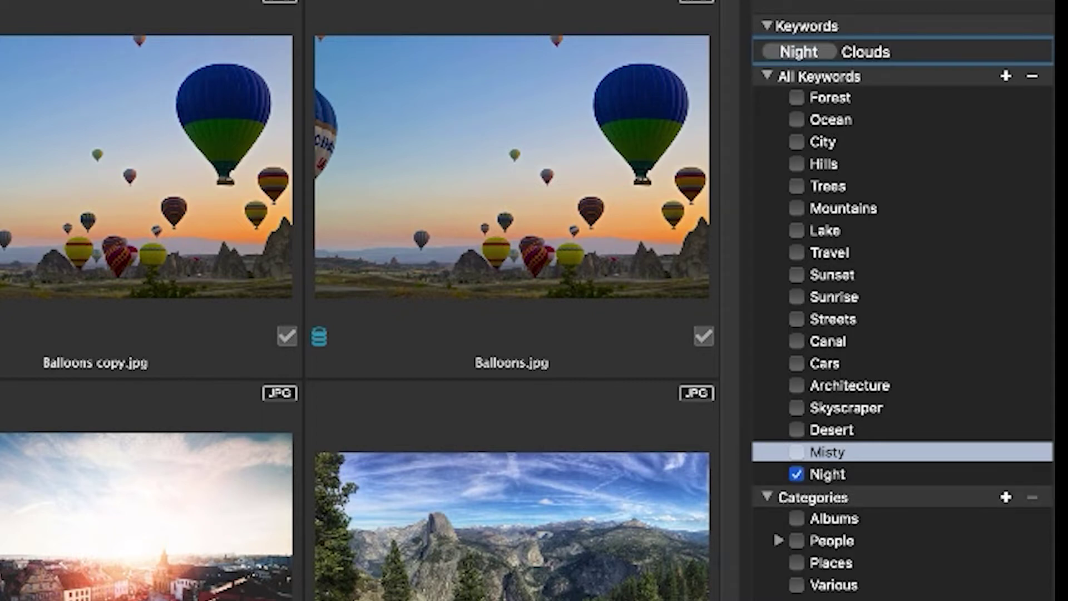
{"action": "key", "text": "Return"}
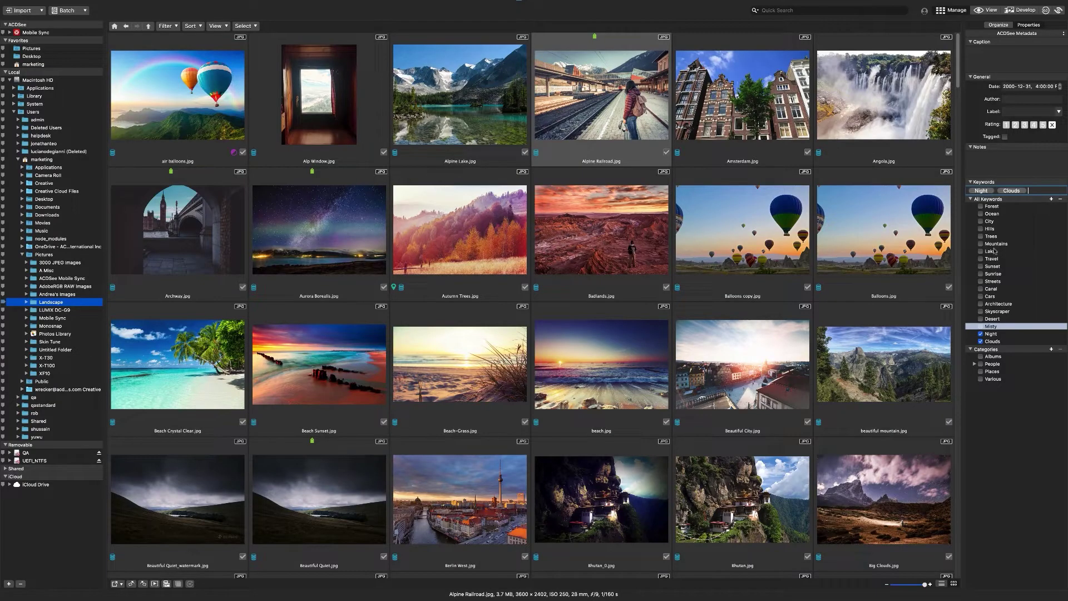
{"action": "left_click", "coordinate": [981, 333]}
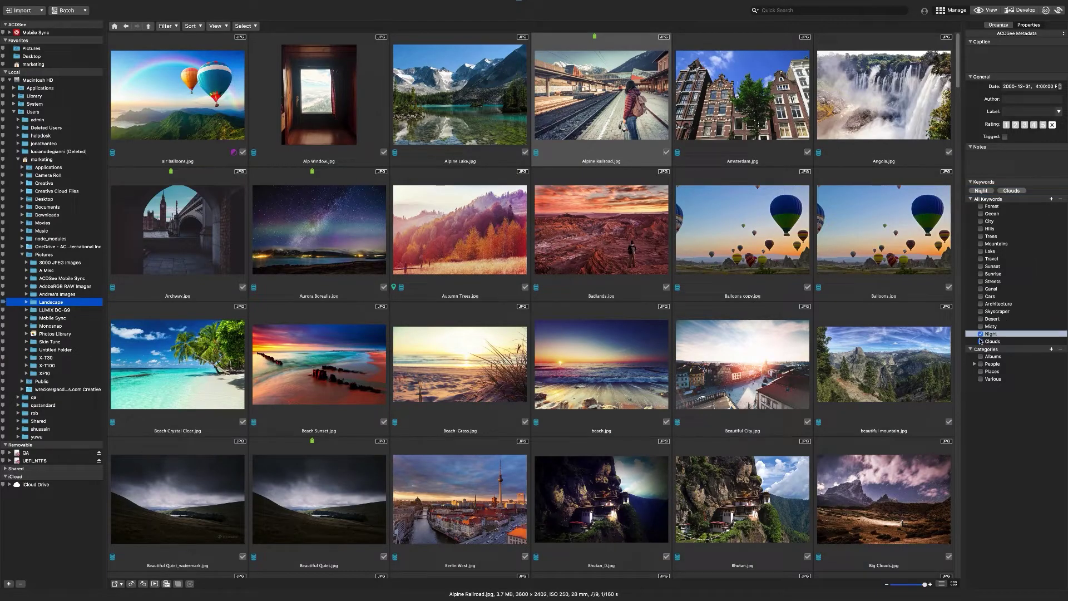
Add a new category named 'Travel 2012-2022'.
{"action": "left_click", "coordinate": [980, 341]}
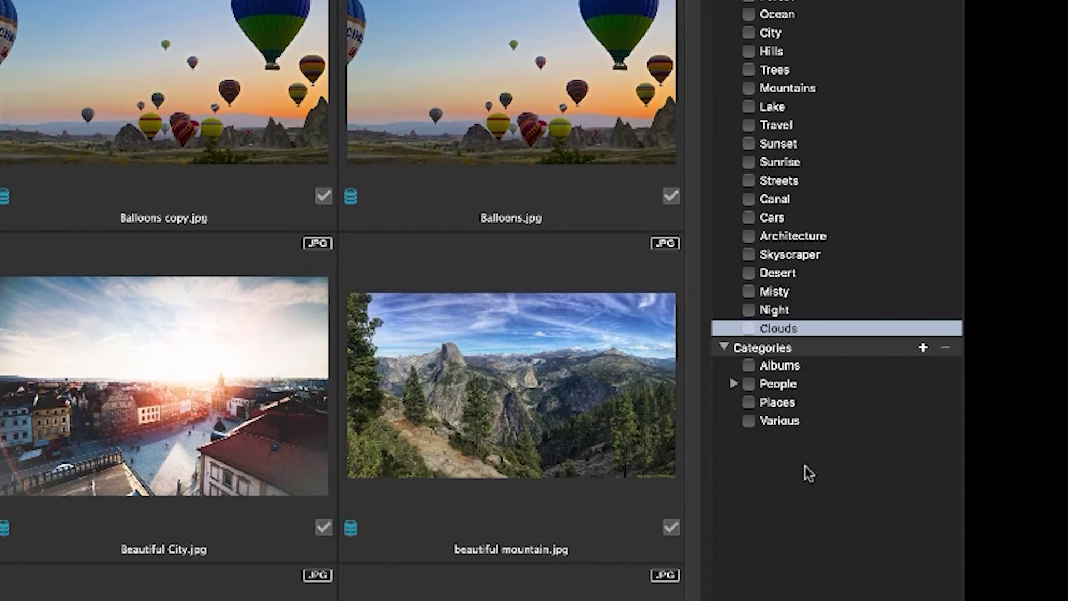
{"action": "left_click", "coordinate": [924, 349]}
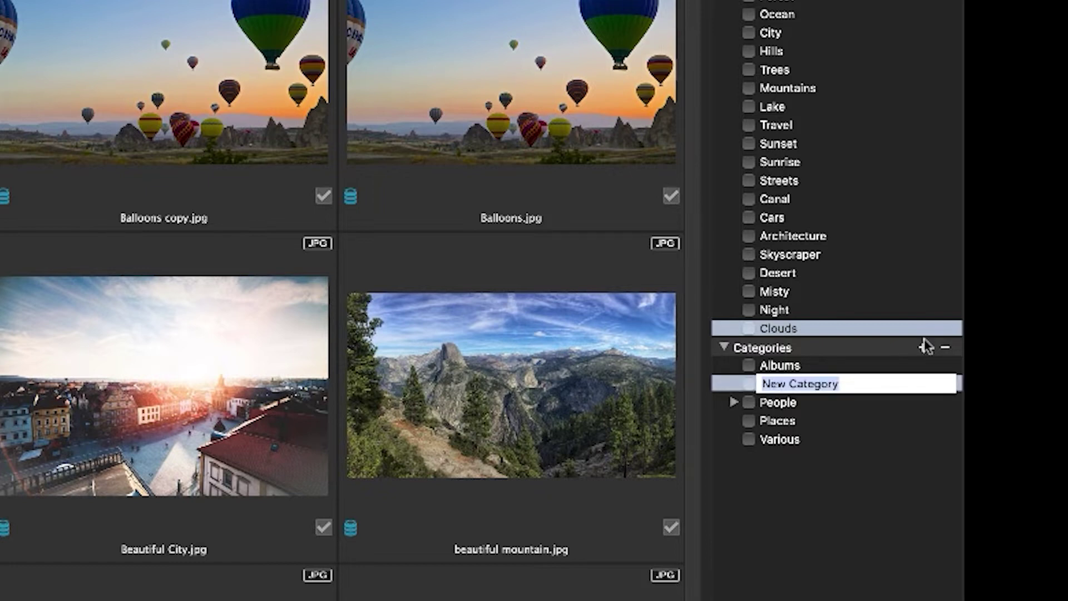
{"action": "type", "text": "Travel"}
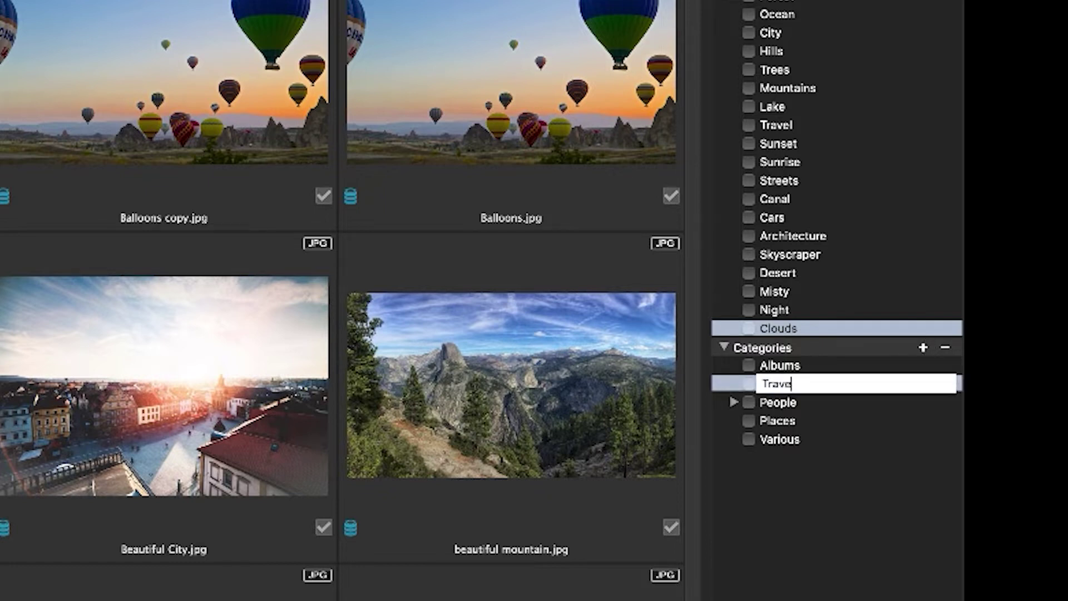
{"action": "type", "text": " 2020"}
{"action": "key", "text": "BackSpace"}
{"action": "key", "text": "BackSpace"}
{"action": "type", "text": "12-290"}
{"action": "key", "text": "BackSpace"}
{"action": "key", "text": "BackSpace"}
{"action": "type", "text": "022"}
{"action": "key", "text": "Return"}
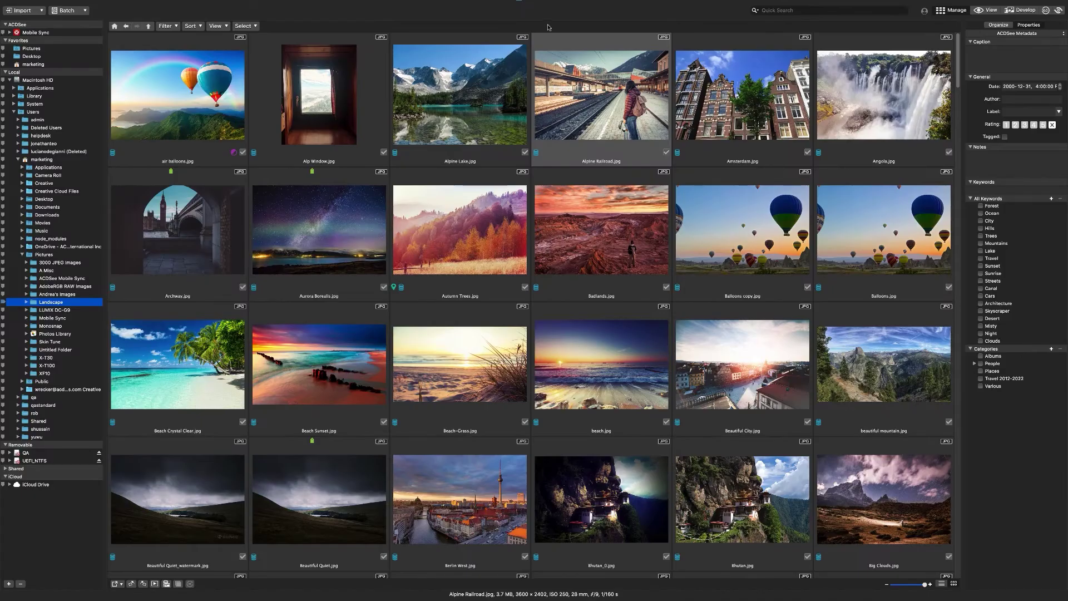
Select all photos in the folder, assign them Travel 2012-2022, then deselect.
{"action": "left_click", "coordinate": [478, 93]}
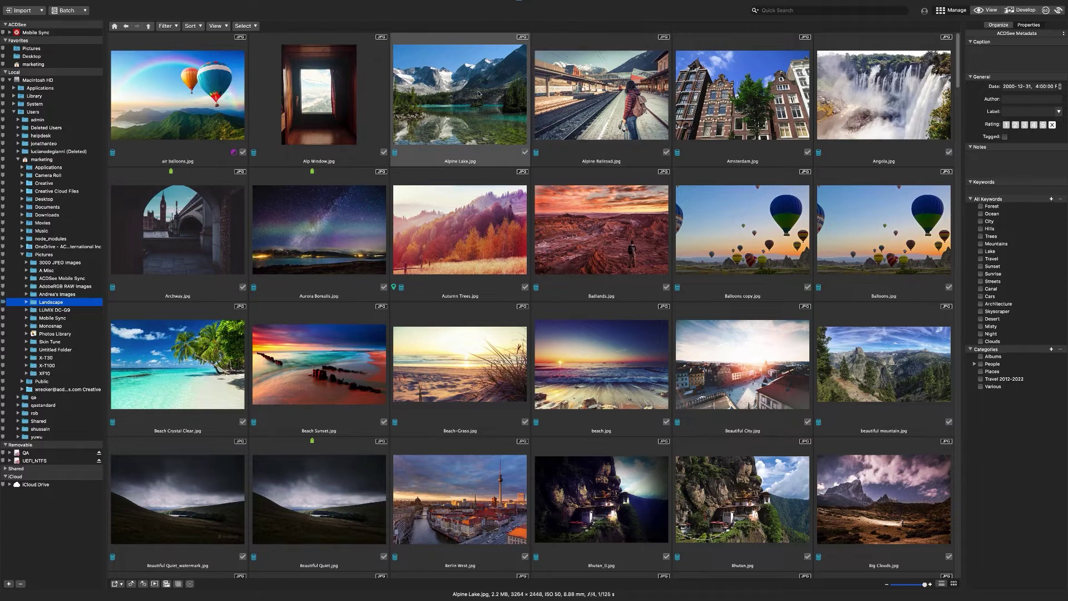
{"action": "left_click", "coordinate": [132, 66]}
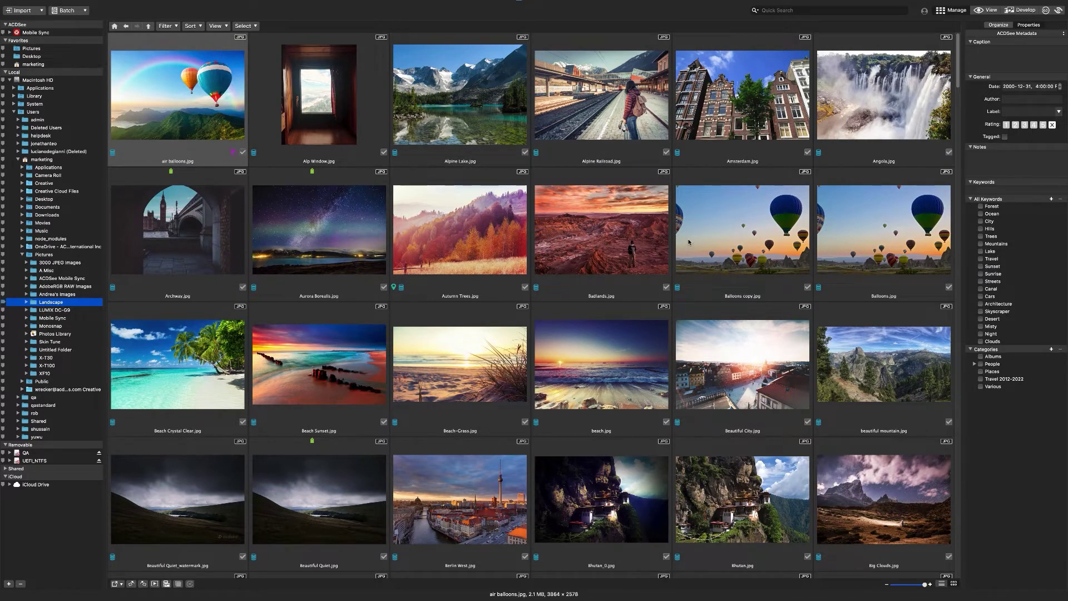
{"action": "key", "text": "super+f"}
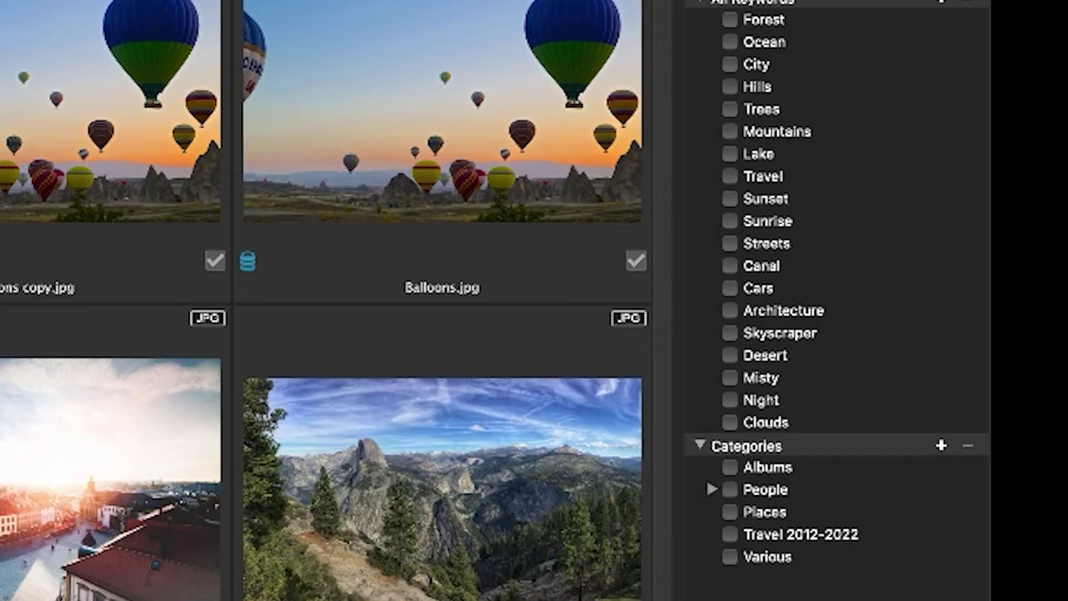
{"action": "key", "text": "super+a"}
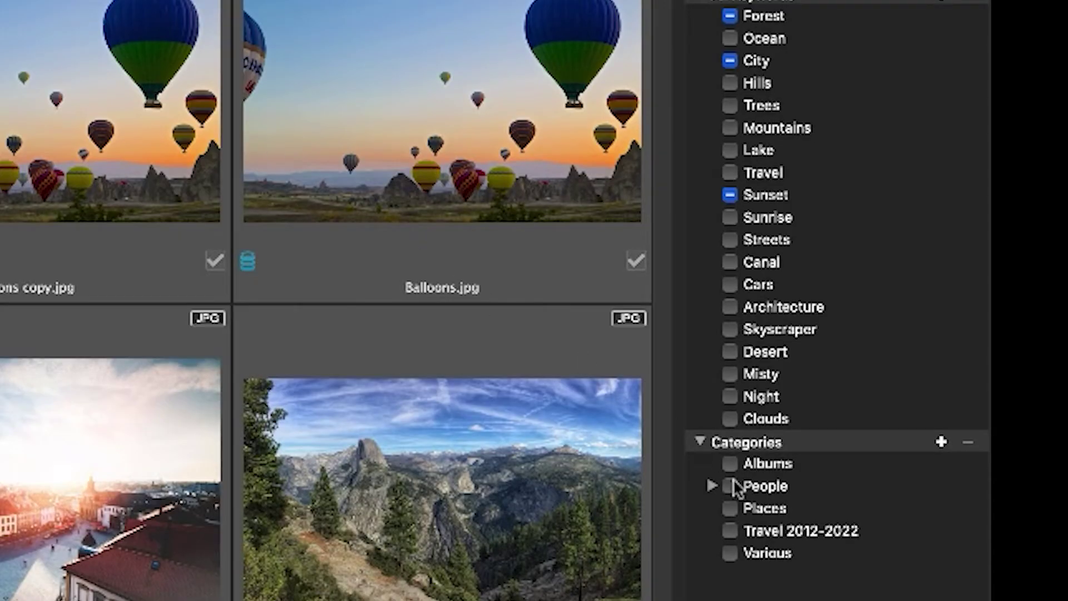
{"action": "left_click", "coordinate": [730, 531]}
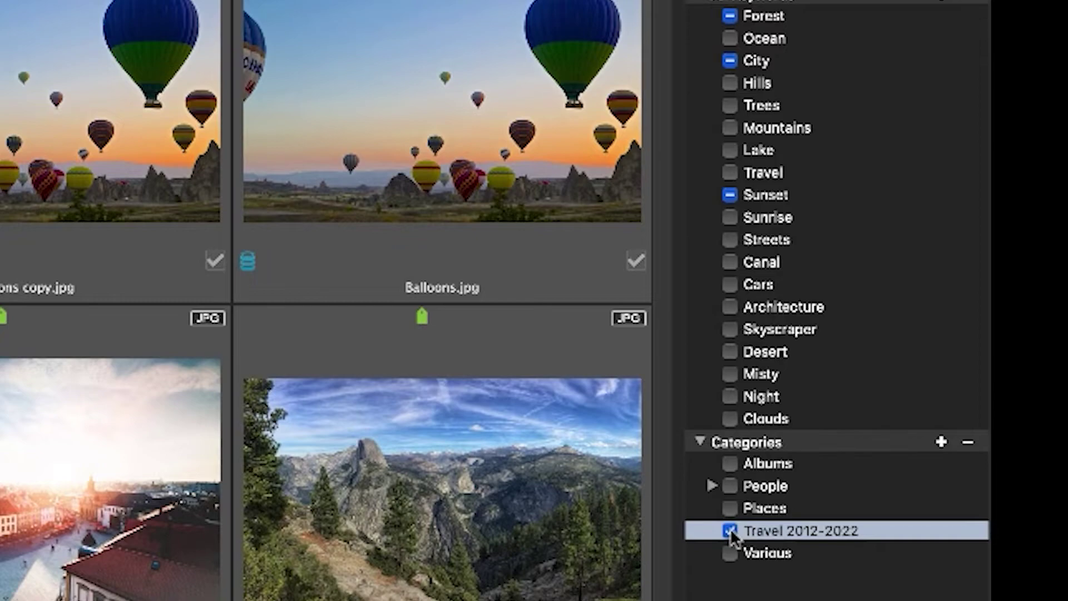
{"action": "key", "text": "super+shift+a"}
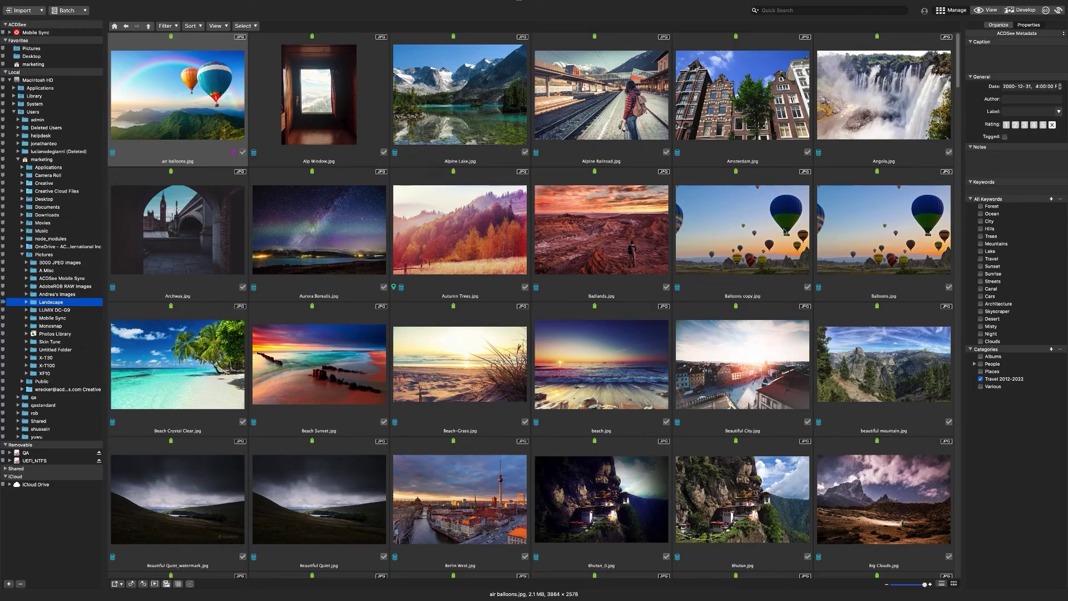
Tag air balloons with Sunrise, Alp Window with Mountains and Forest, and Alpine Railroad with City and Mountains.
{"action": "left_click", "coordinate": [981, 273]}
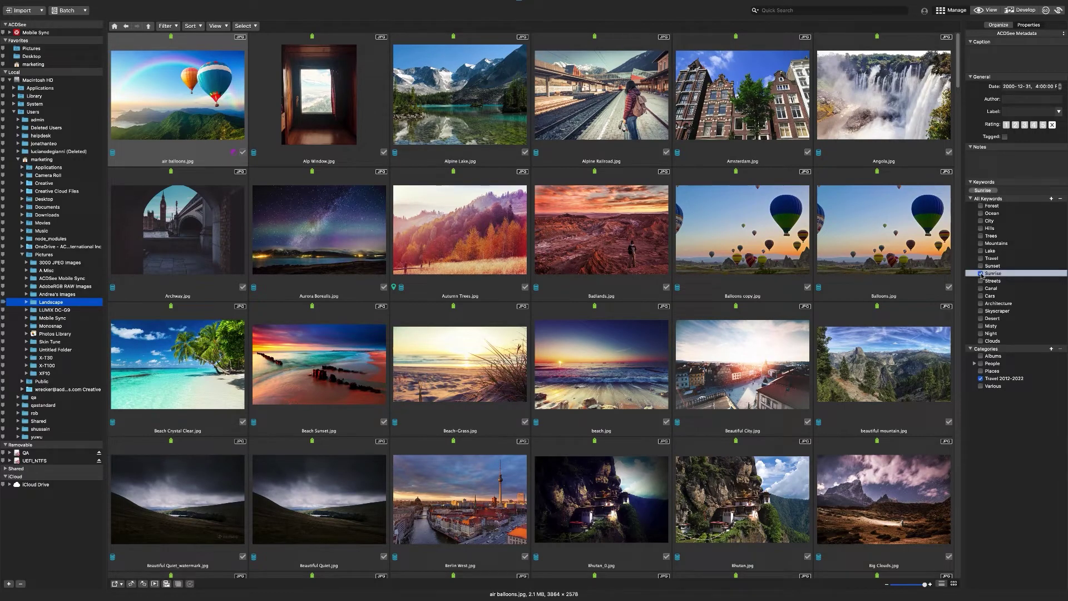
{"action": "left_click", "coordinate": [351, 103]}
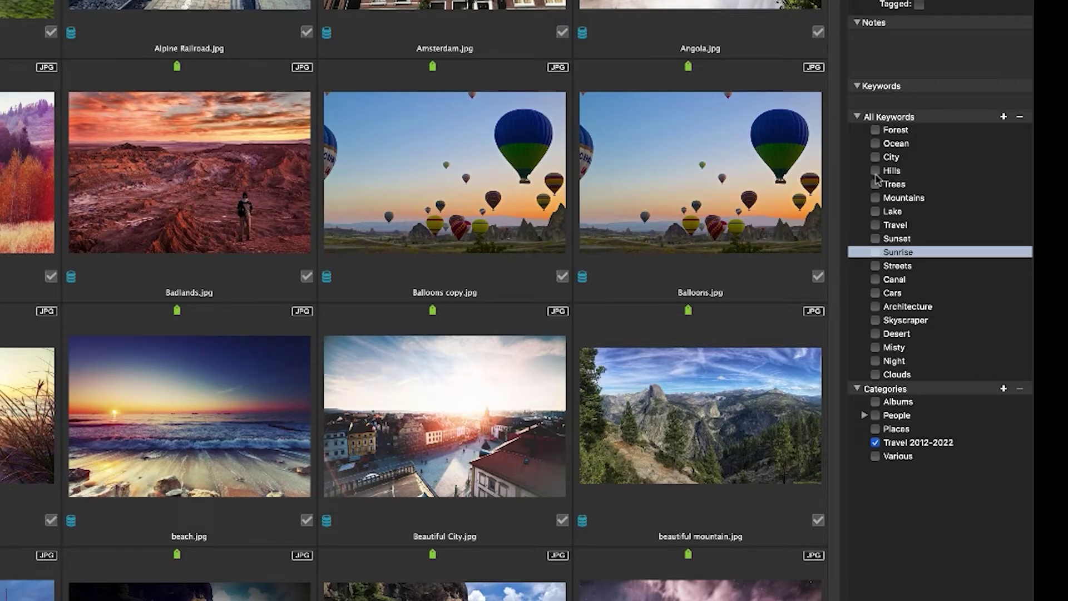
{"action": "left_click", "coordinate": [980, 228]}
{"action": "left_click", "coordinate": [980, 243]}
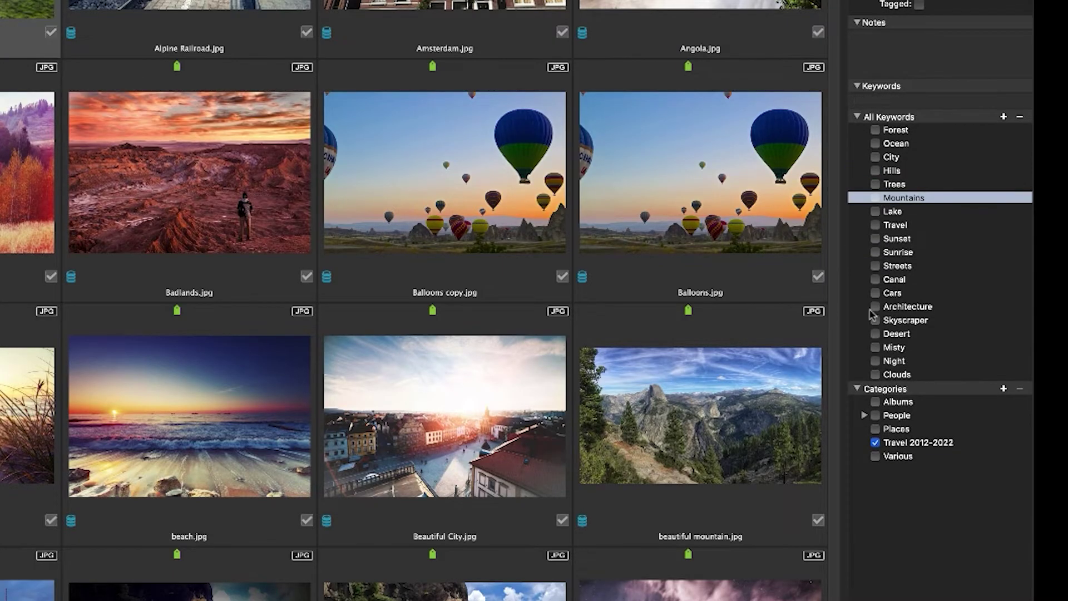
{"action": "left_click", "coordinate": [875, 170]}
{"action": "left_click", "coordinate": [875, 130]}
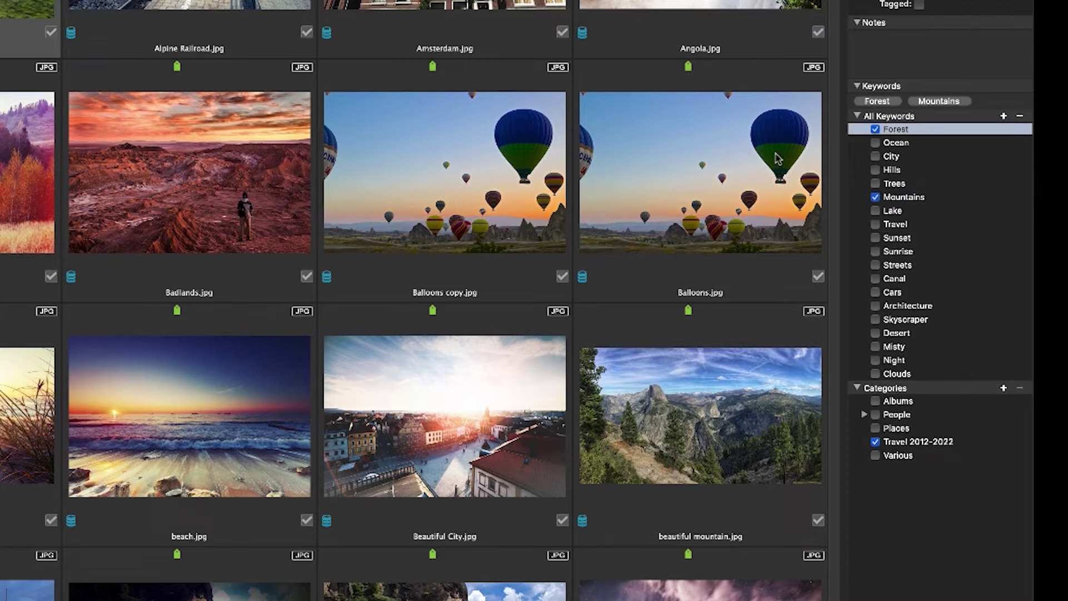
{"action": "key", "text": "Right"}
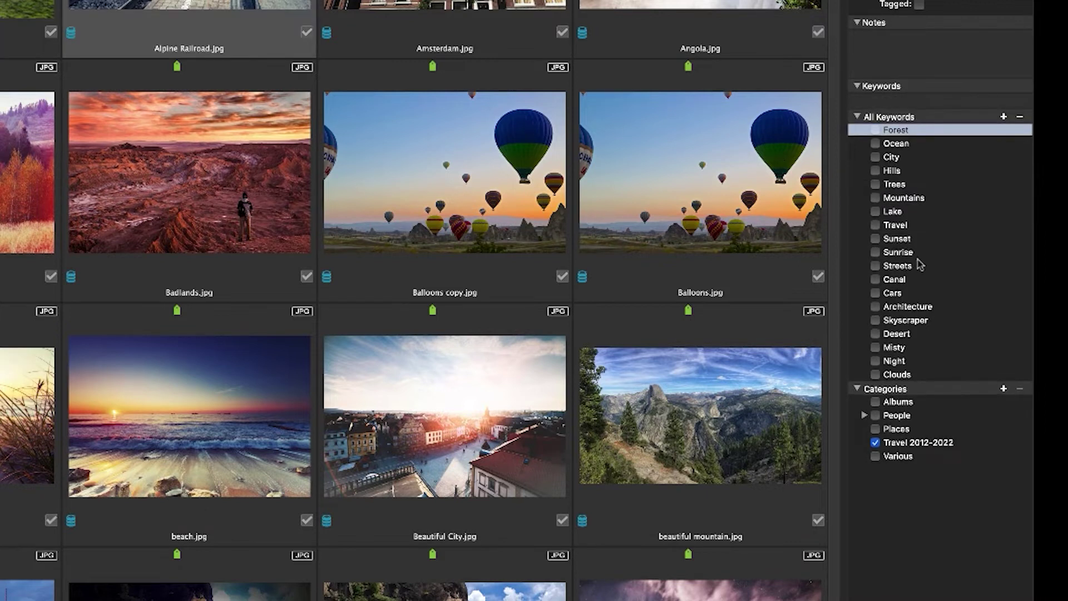
{"action": "left_click", "coordinate": [875, 156]}
{"action": "left_click", "coordinate": [874, 198]}
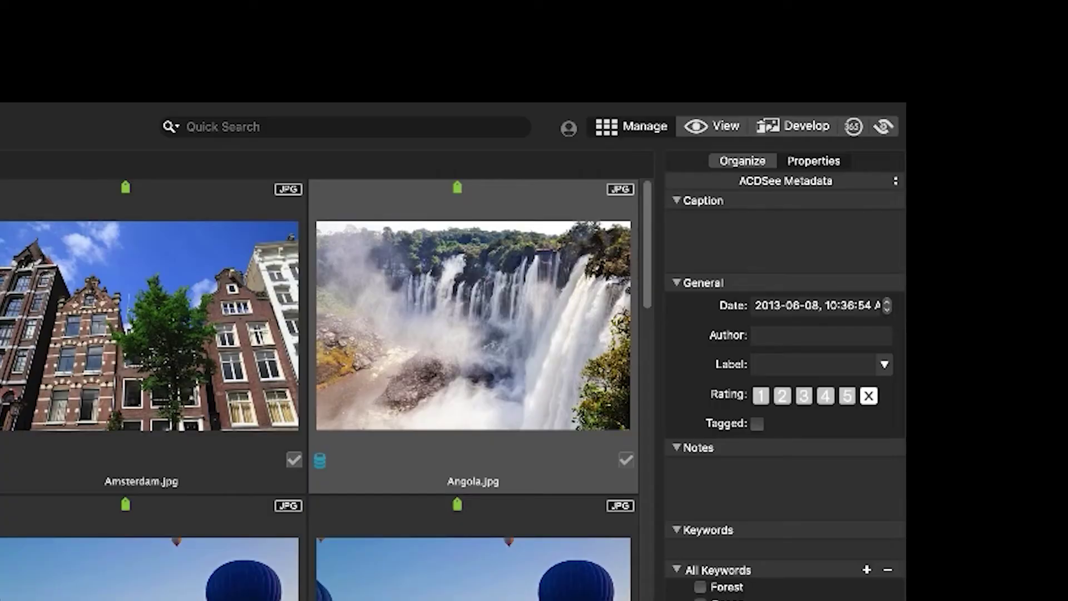
Filter the Travel 2012-2022 photos by Architecture, Trees, Mountains, and finally Forest.
{"action": "left_click", "coordinate": [743, 160]}
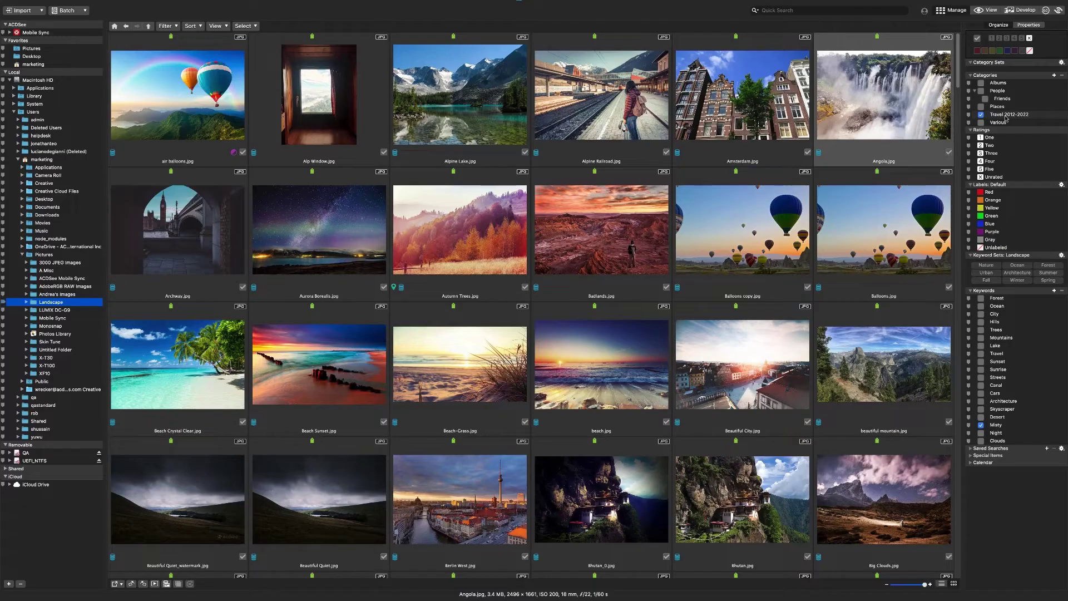
{"action": "left_click", "coordinate": [762, 374]}
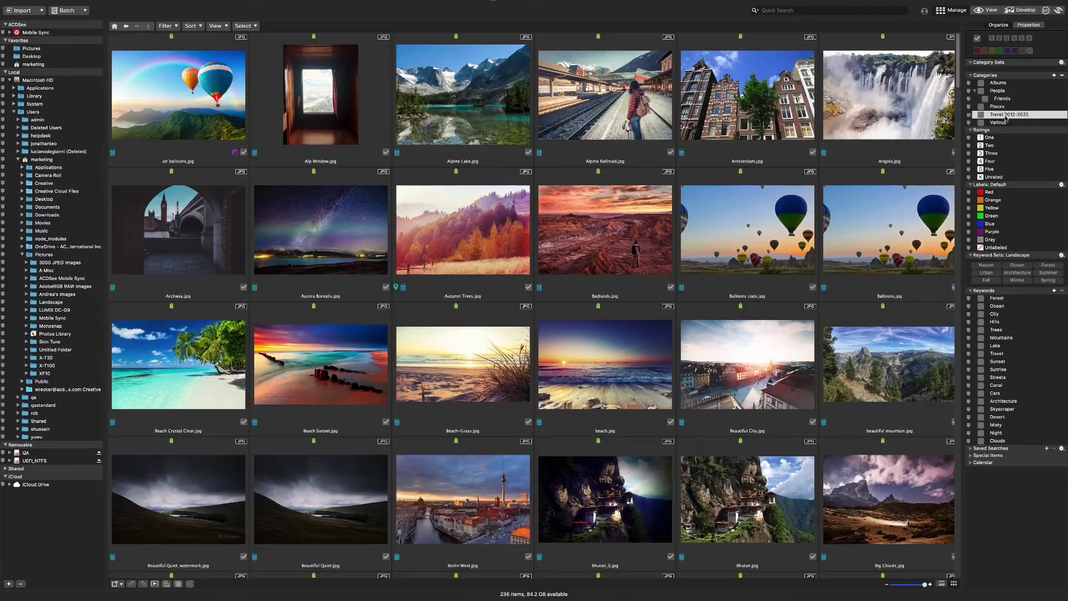
{"action": "left_click", "coordinate": [1003, 401]}
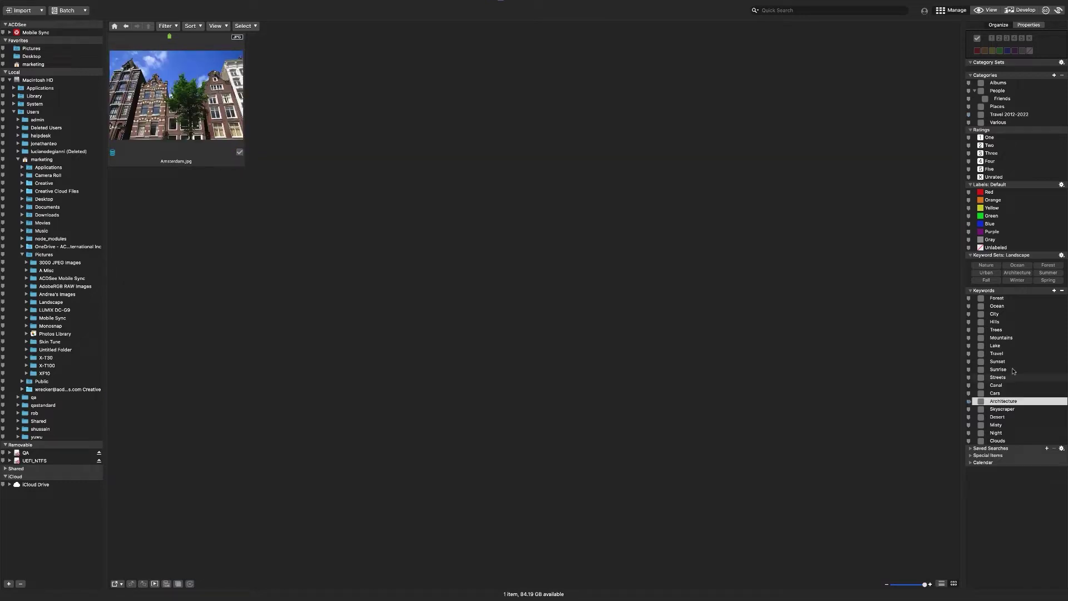
{"action": "left_click", "coordinate": [1004, 331]}
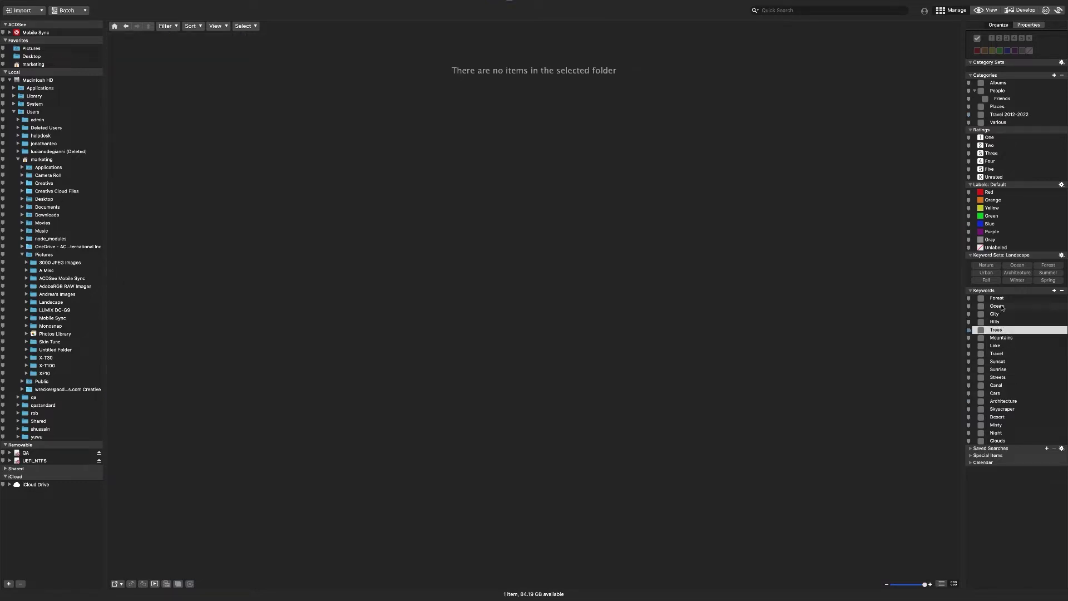
{"action": "left_click", "coordinate": [1006, 339]}
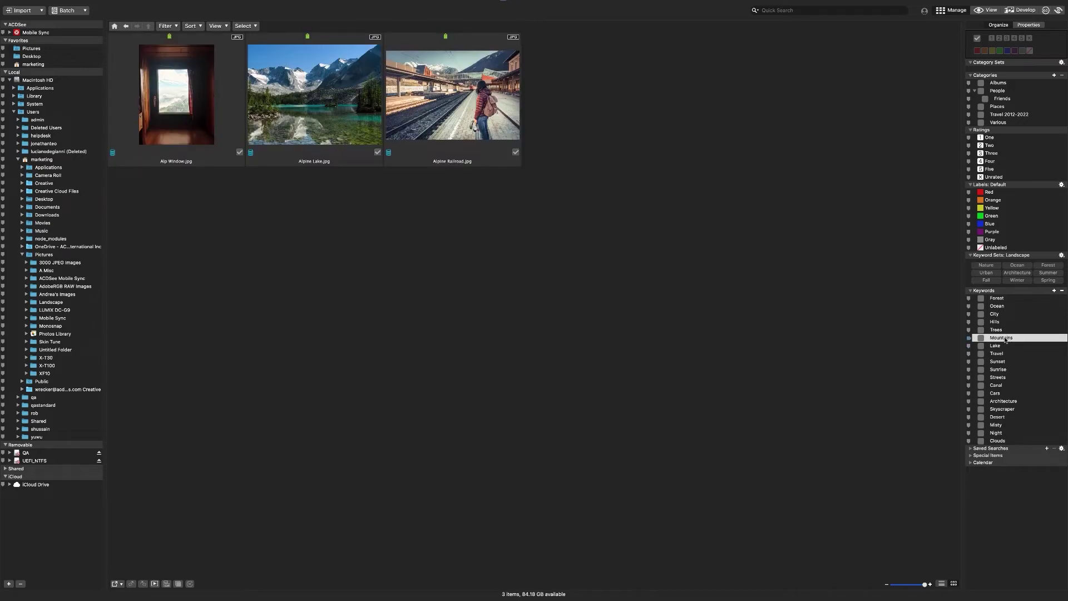
{"action": "left_click", "coordinate": [1003, 299]}
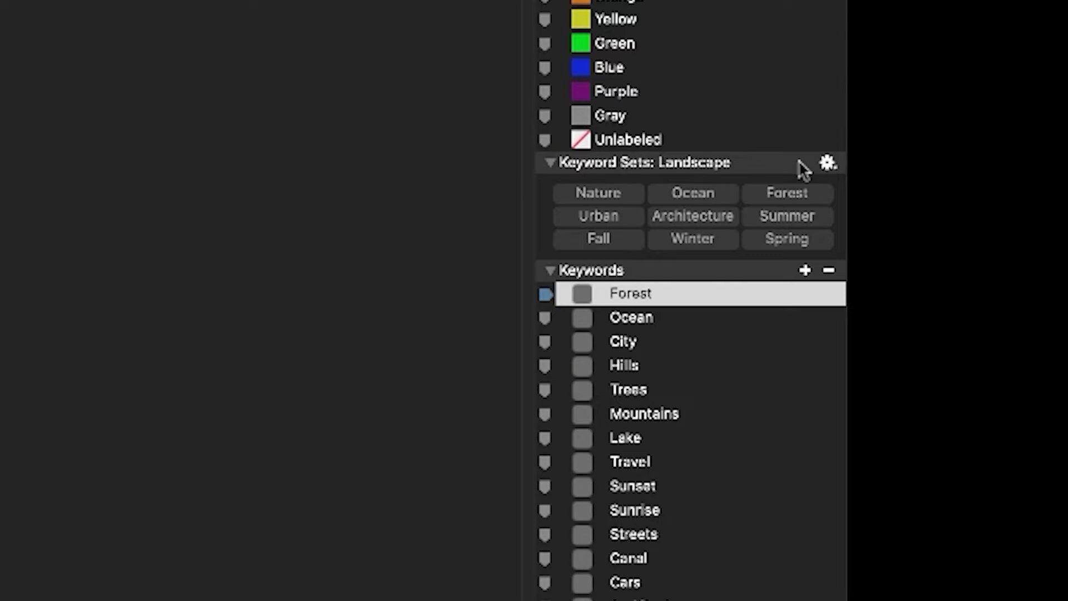
{"action": "left_click", "coordinate": [820, 164]}
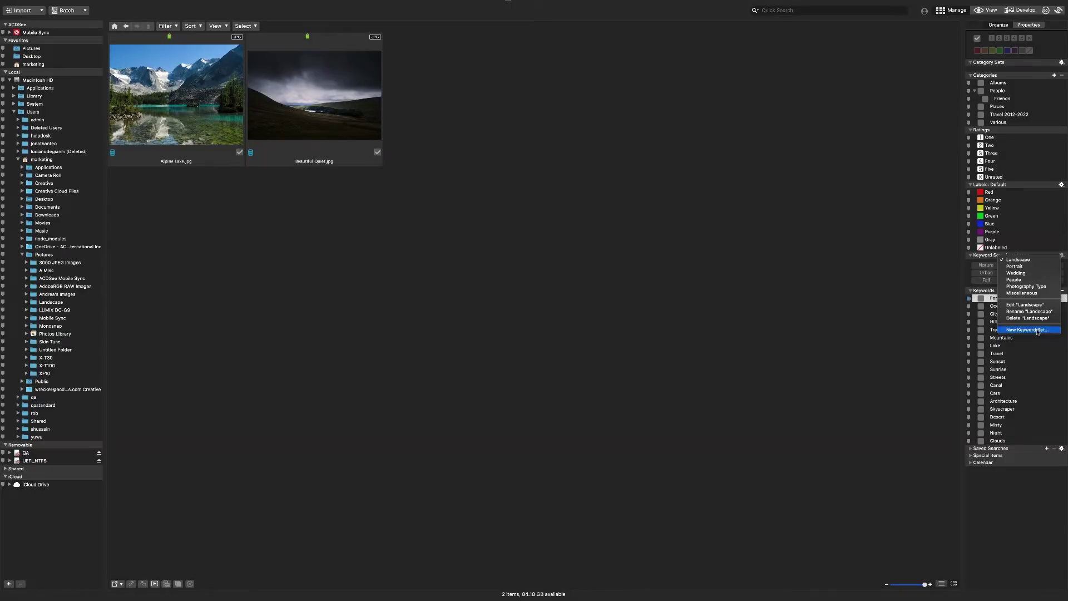
{"action": "left_click", "coordinate": [1026, 329]}
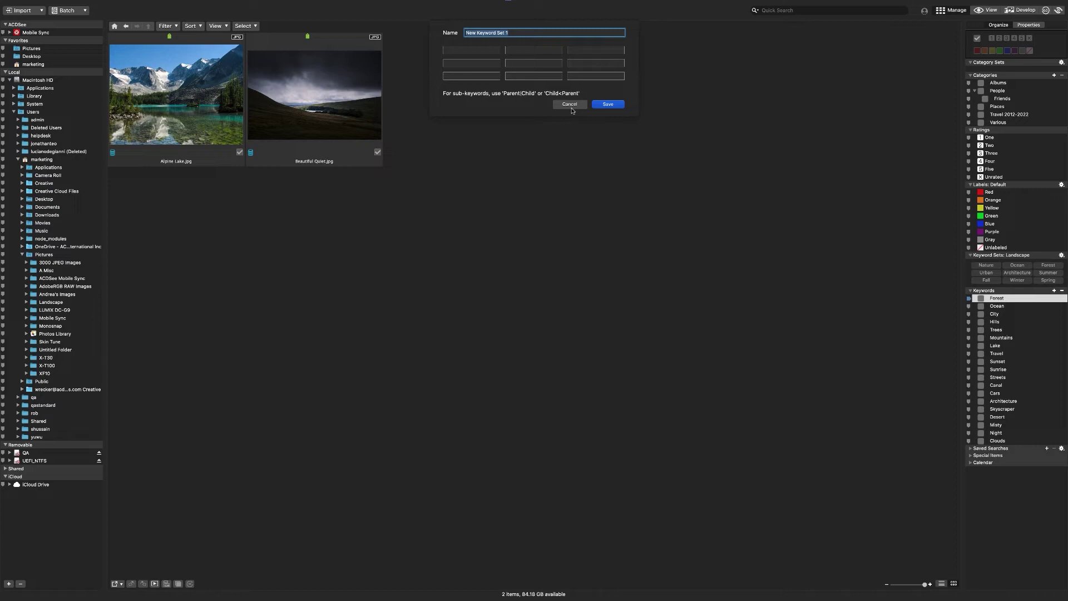
{"action": "left_click", "coordinate": [570, 107]}
{"action": "left_click", "coordinate": [1061, 255]}
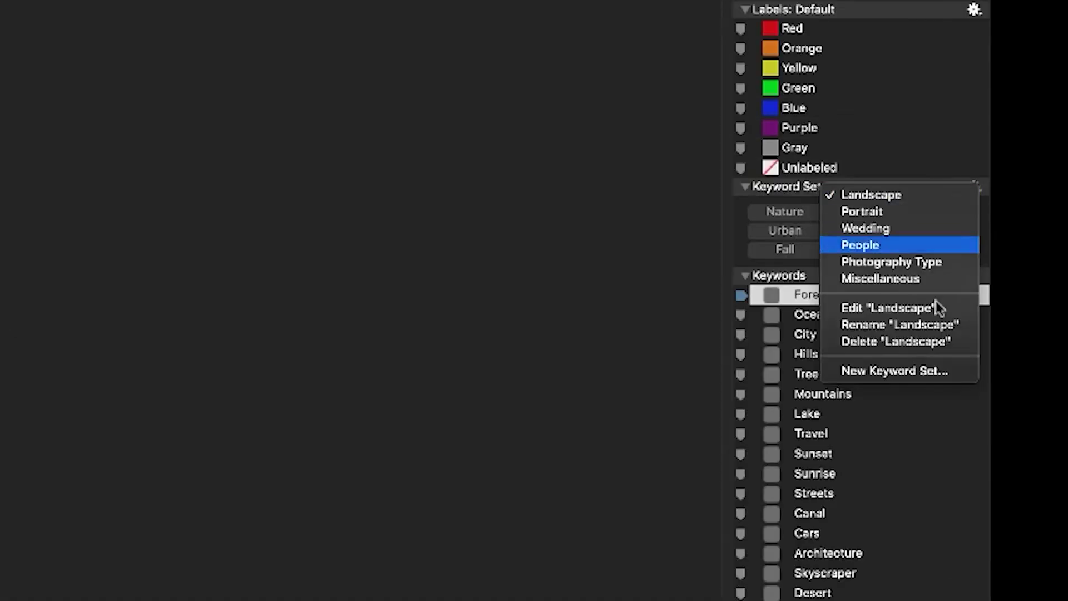
{"action": "left_click", "coordinate": [928, 368]}
{"action": "key", "text": "Escape"}
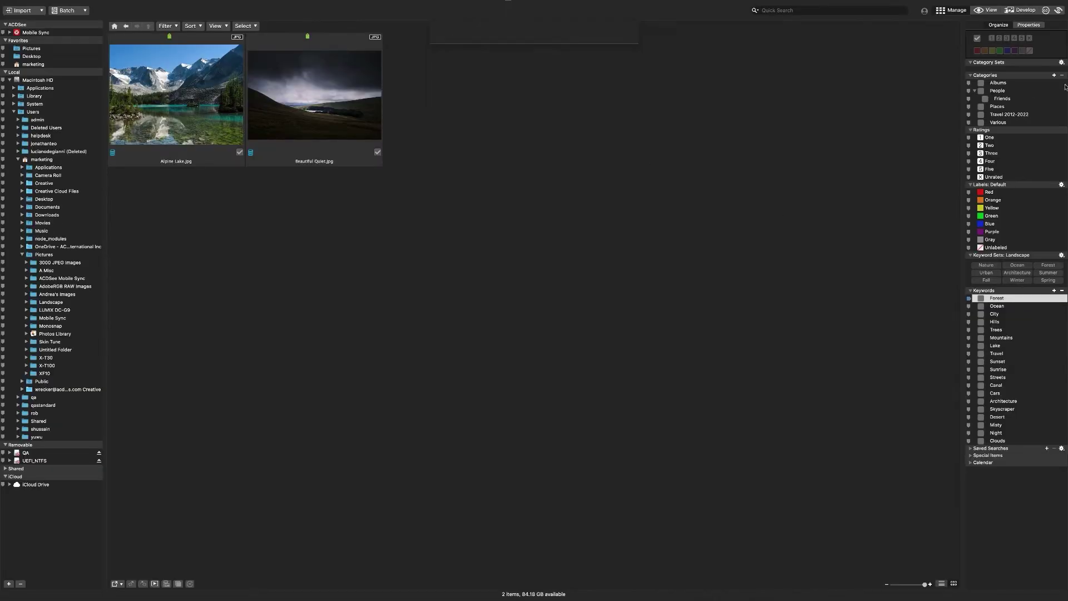
{"action": "left_click", "coordinate": [1060, 62]}
{"action": "left_click", "coordinate": [1029, 70]}
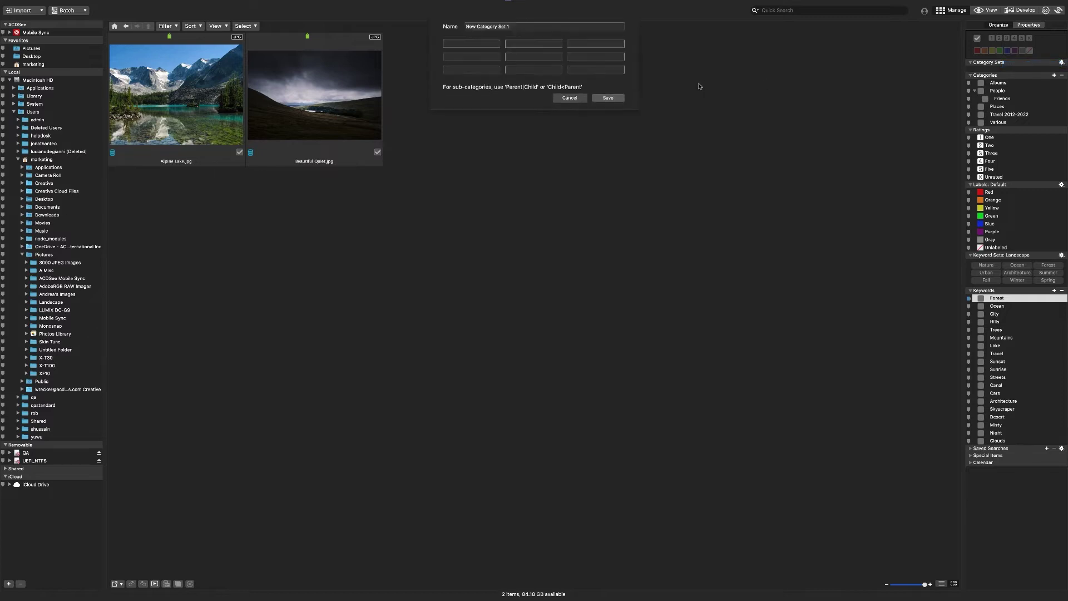
{"action": "left_click", "coordinate": [575, 105]}
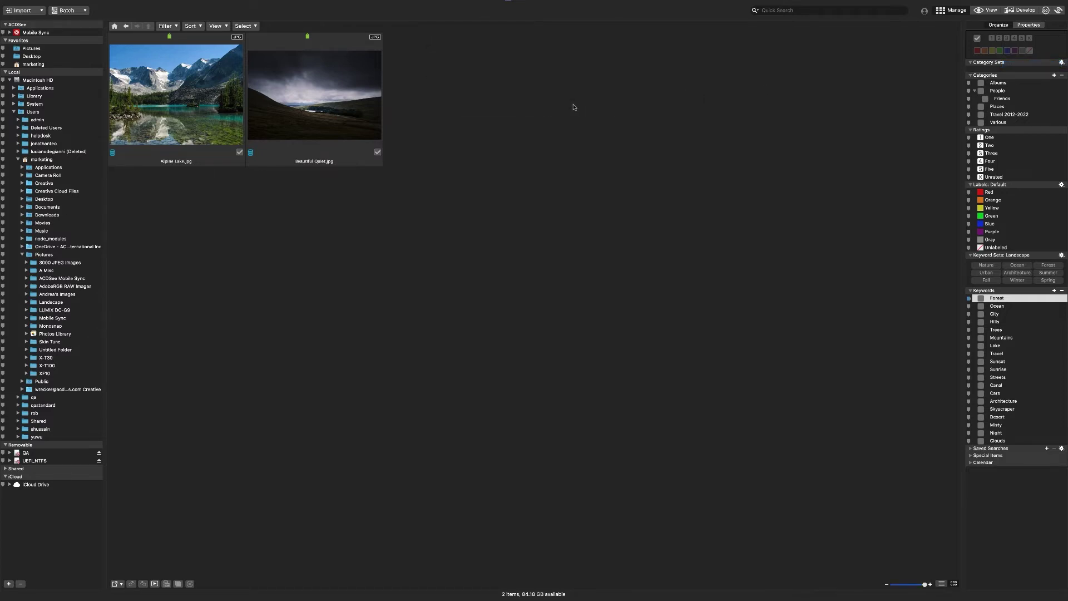
Quick-search the Travel 2012-2022 category for 'misty', listing seven photos.
{"action": "left_click", "coordinate": [1030, 116]}
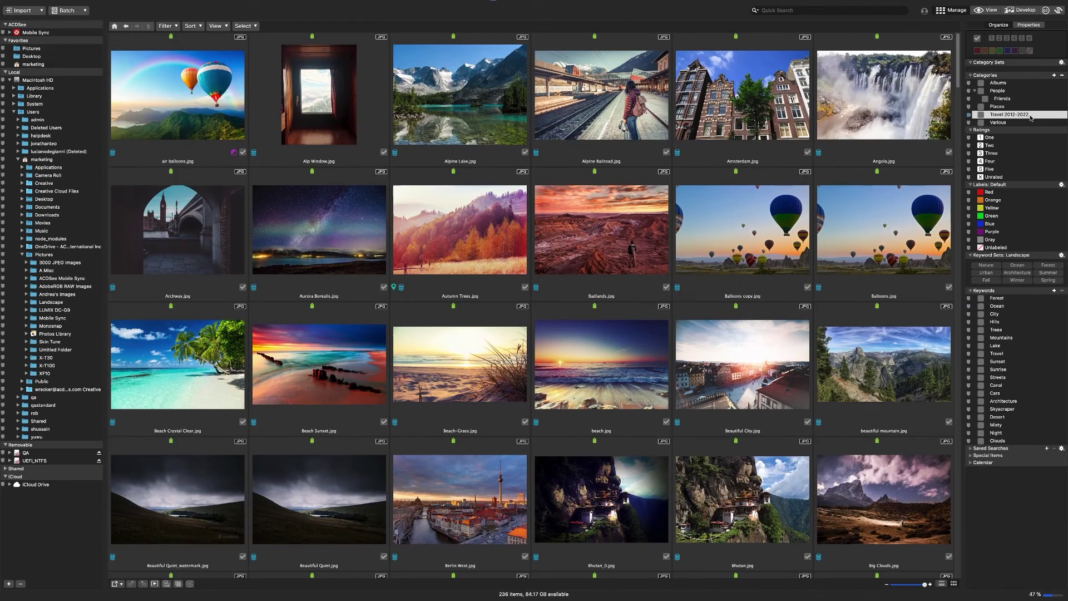
{"action": "left_click", "coordinate": [789, 9]}
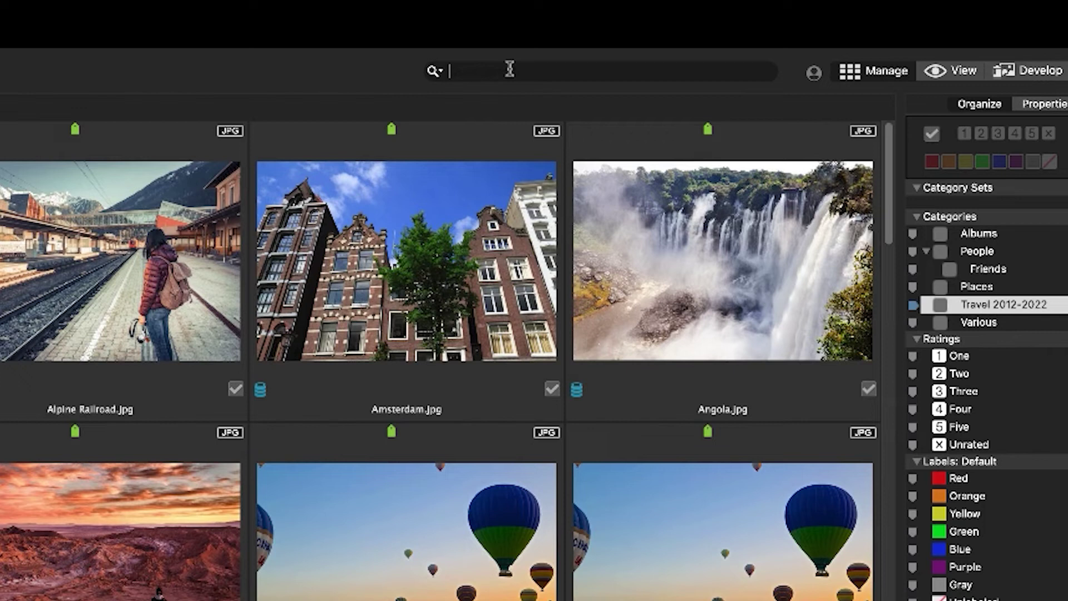
{"action": "type", "text": "misty"}
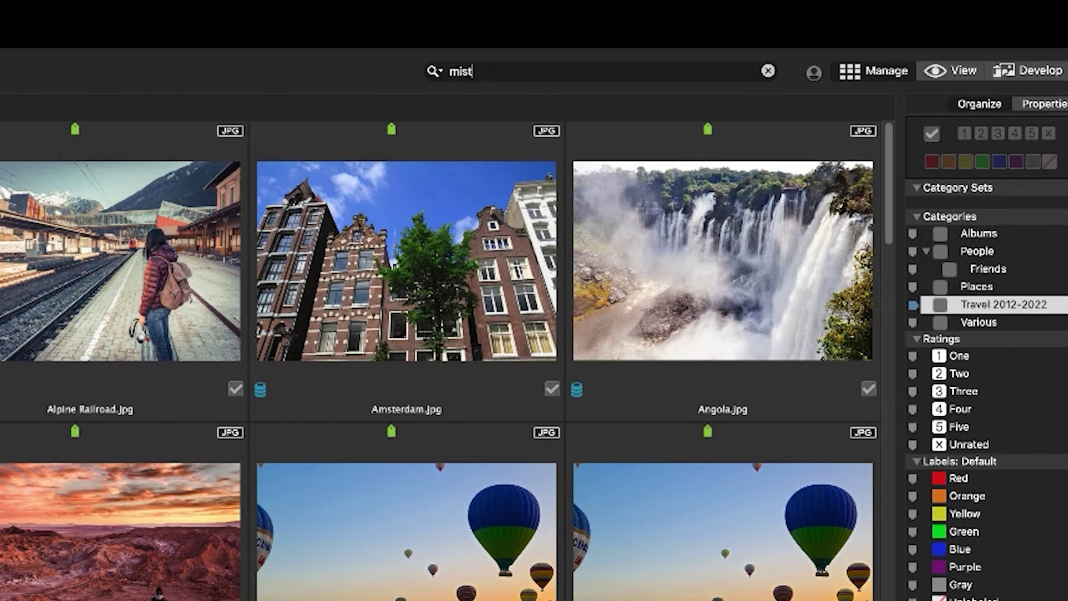
{"action": "key", "text": "Return"}
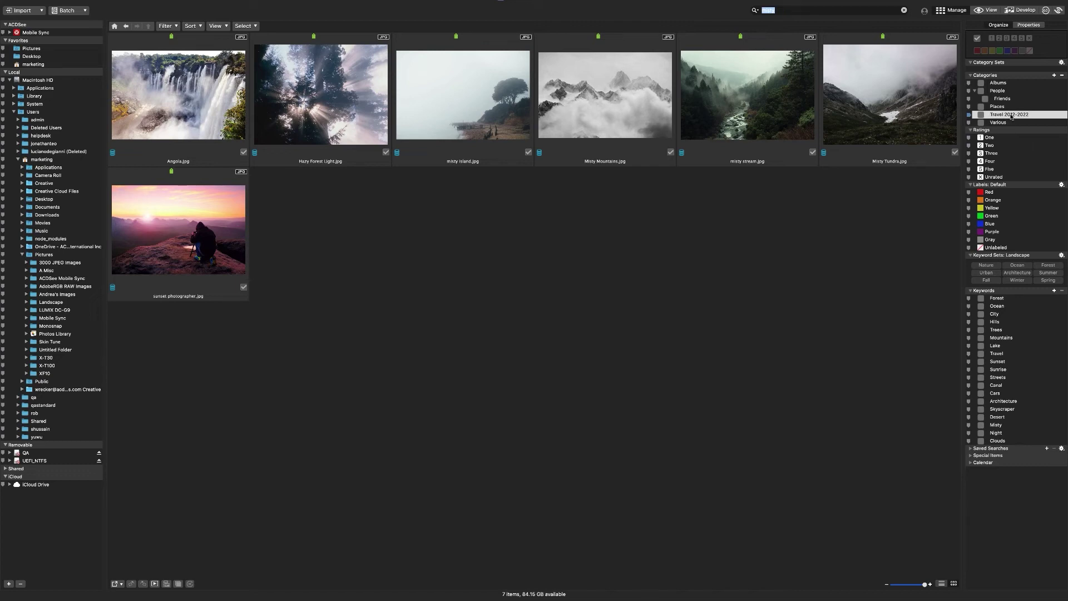
{"action": "left_click", "coordinate": [1039, 114]}
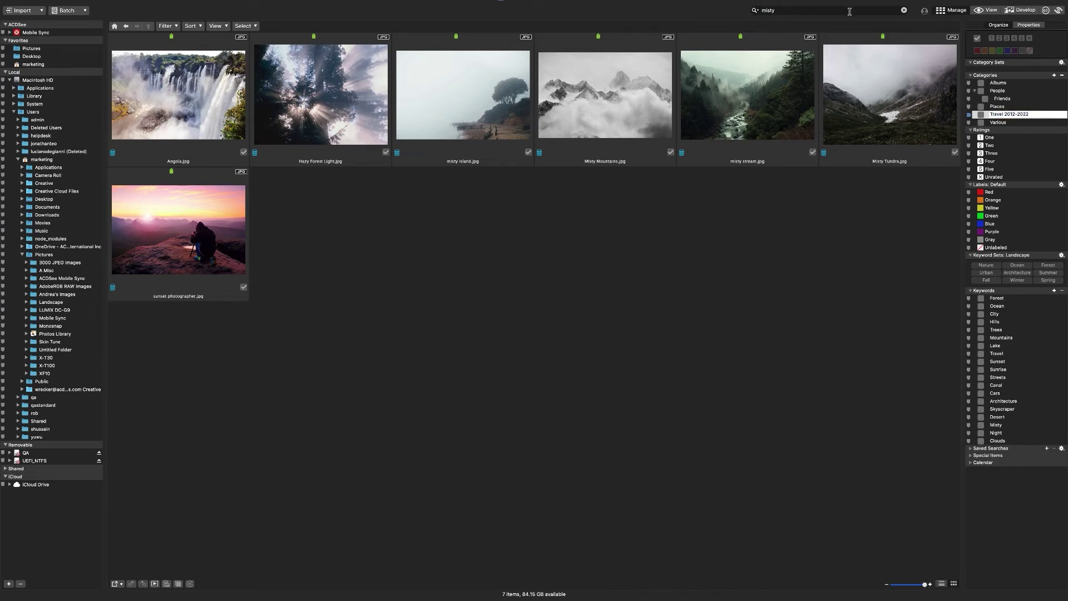
{"action": "key", "text": "Return"}
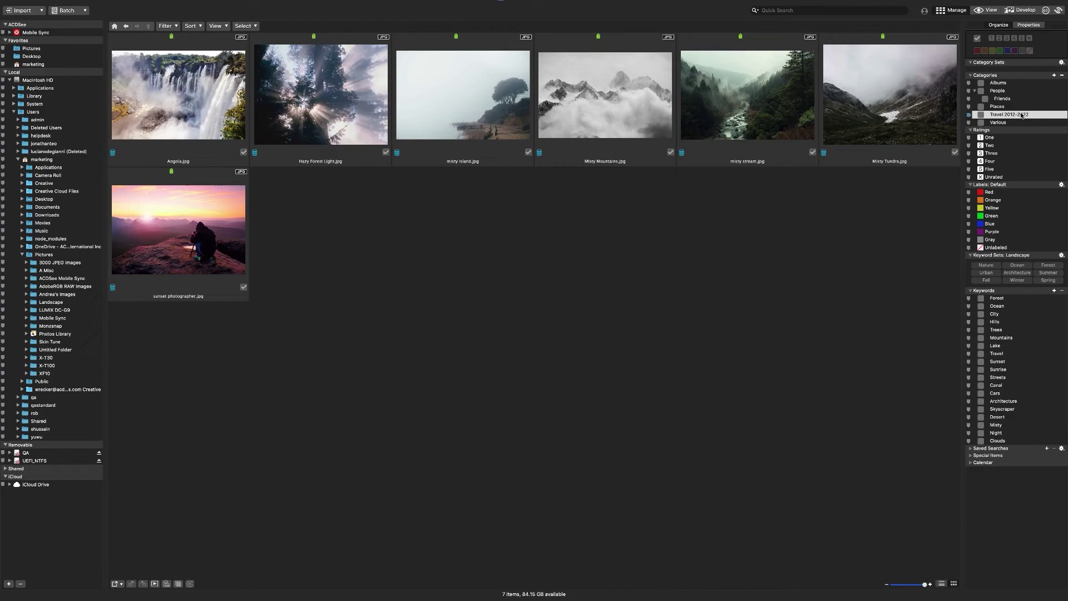
Embed ACDSee metadata into Alpine Railroad.jpg using Metadata > Embed ACDSee Metadata.
{"action": "left_click", "coordinate": [1021, 115]}
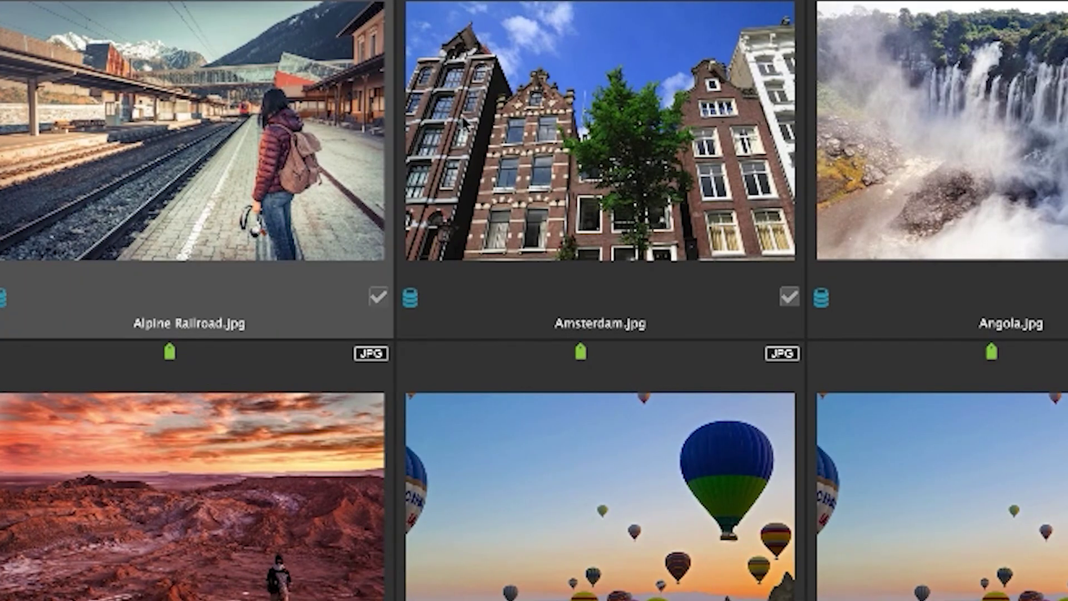
{"action": "right_click", "coordinate": [304, 120]}
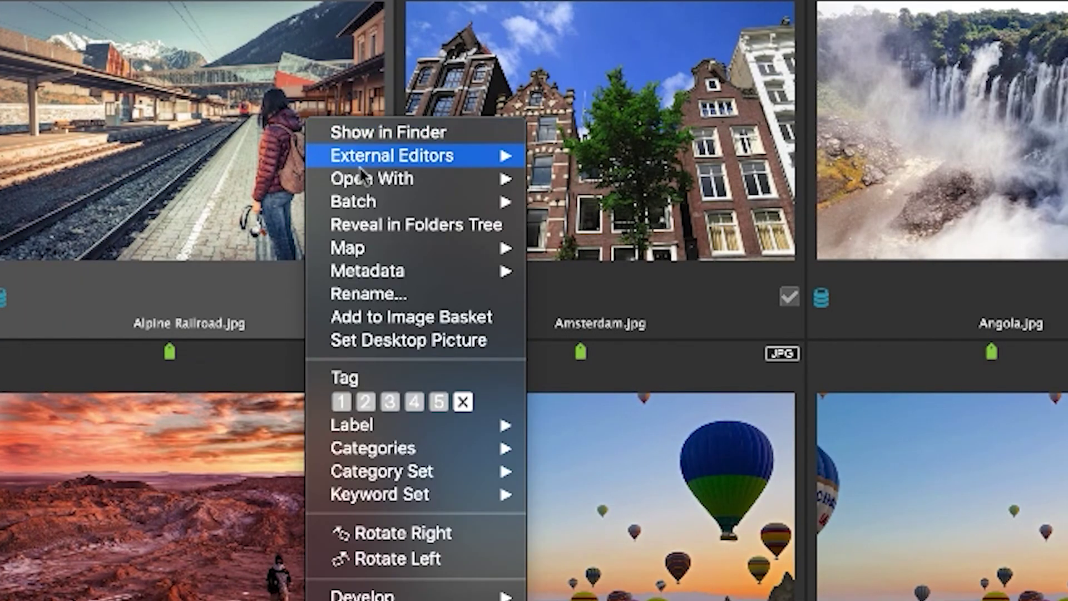
{"action": "mouse_move", "coordinate": [381, 271]}
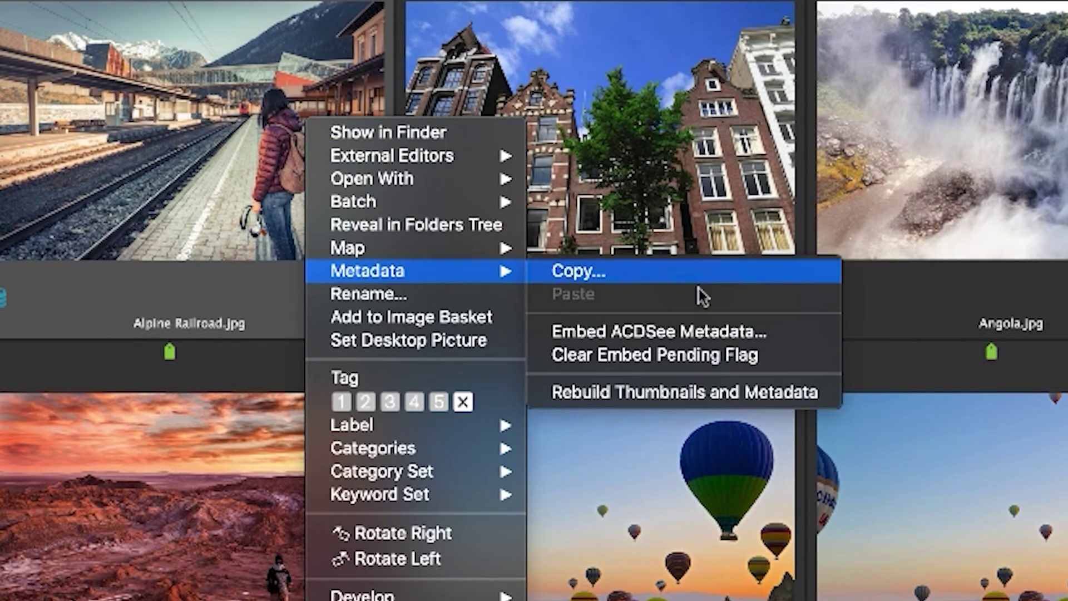
{"action": "left_click", "coordinate": [801, 331]}
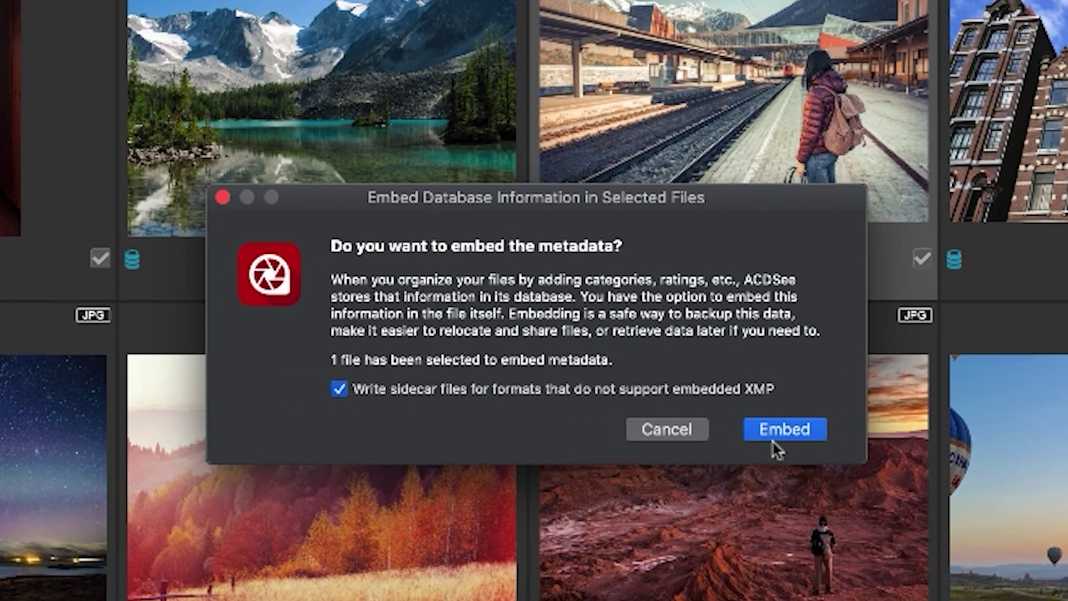
{"action": "left_click", "coordinate": [774, 439]}
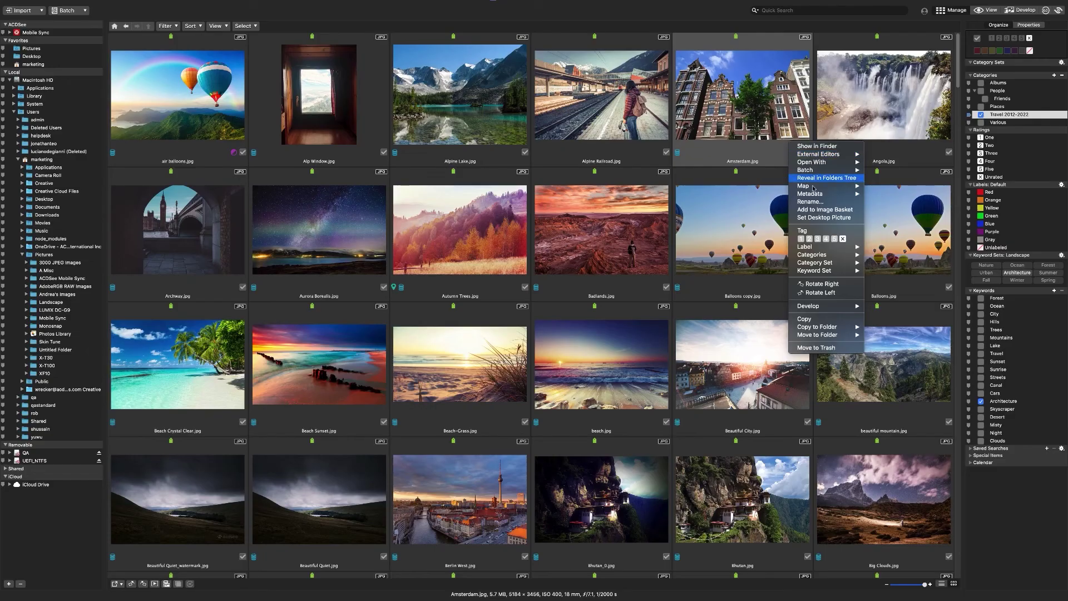
Embed the ACDSee metadata into Amsterdam.jpg as well.
{"action": "mouse_move", "coordinate": [823, 194]}
{"action": "left_click", "coordinate": [928, 217]}
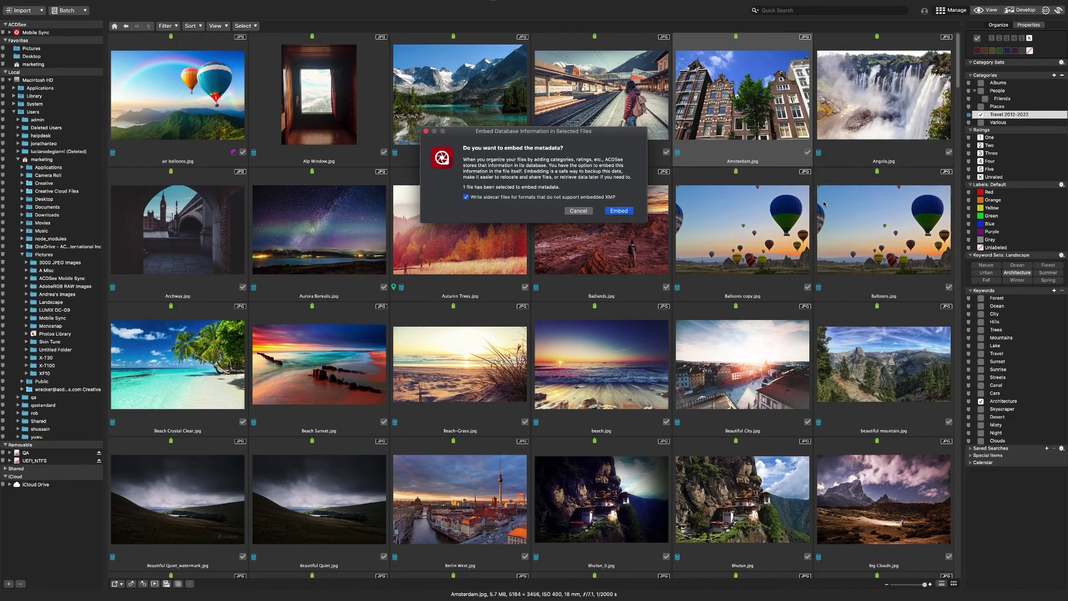
{"action": "left_click", "coordinate": [611, 210]}
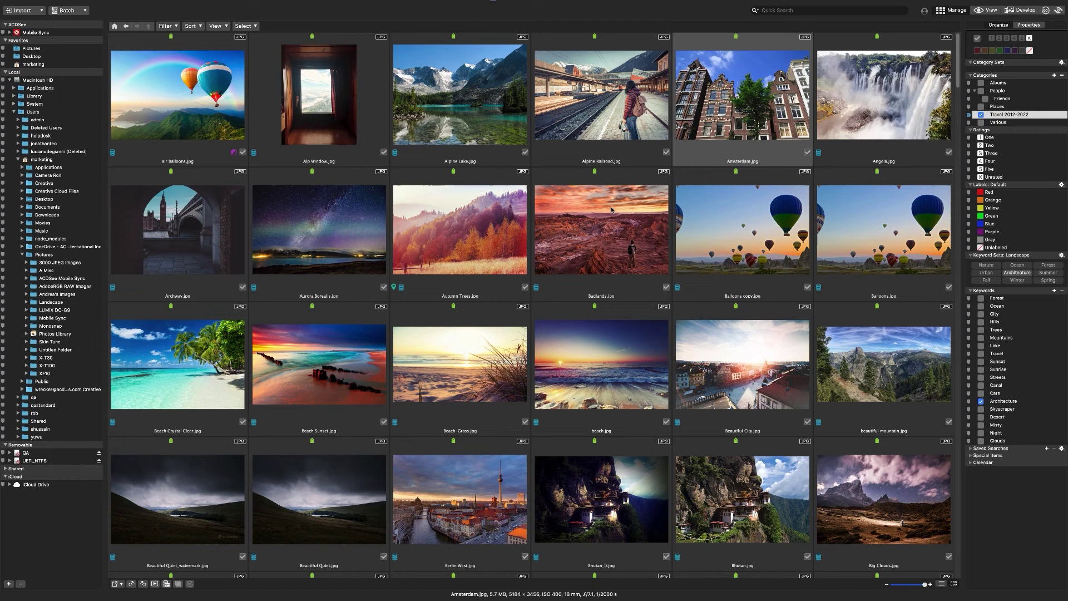